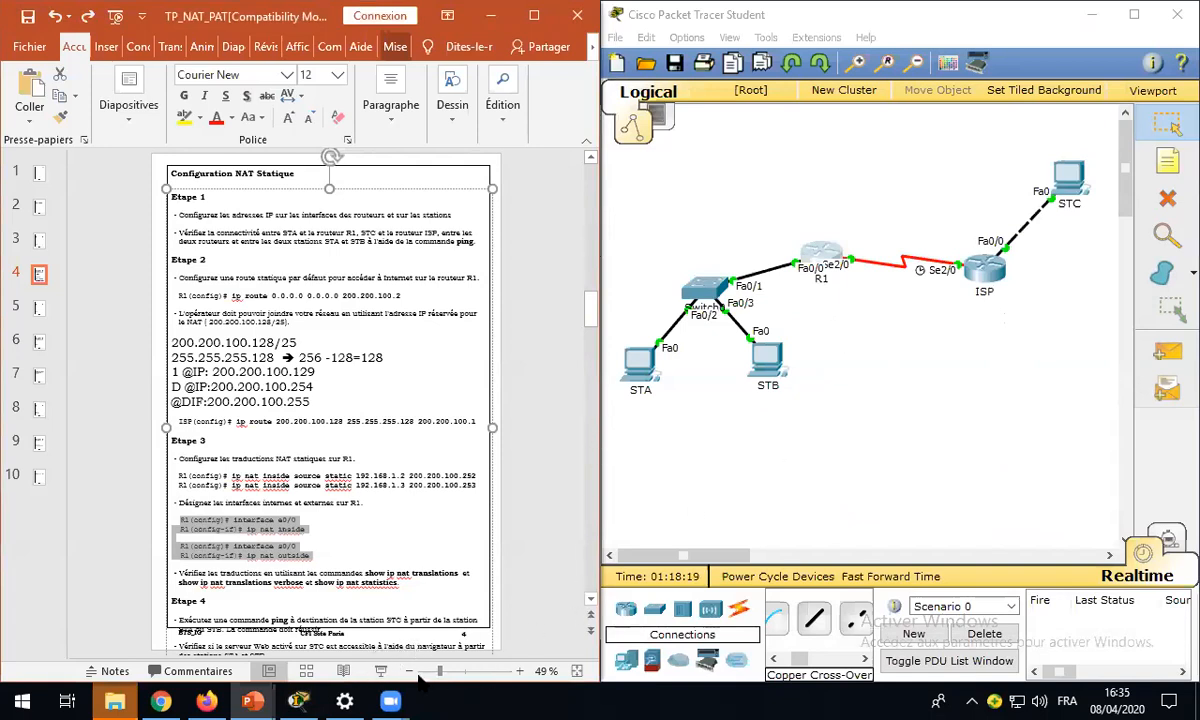
- Reduce the slide zoom to 40% and shift the body text box slightly up towards the slide title
left_click(412, 671)
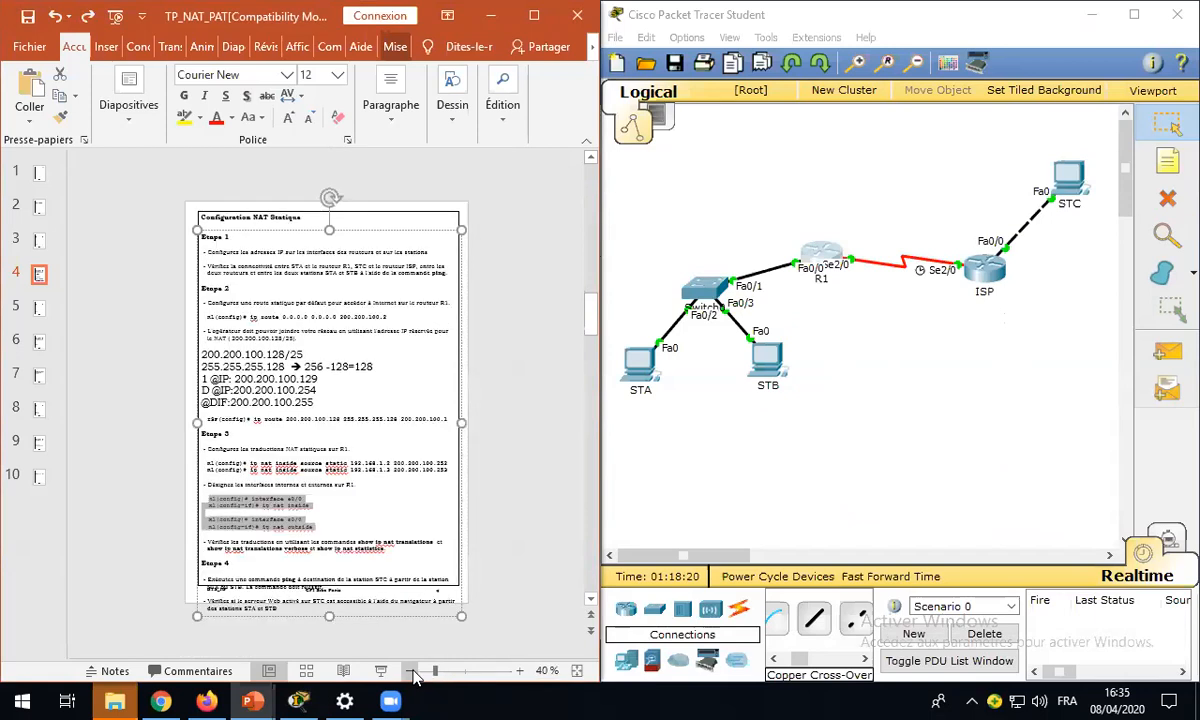
left_click(375, 220)
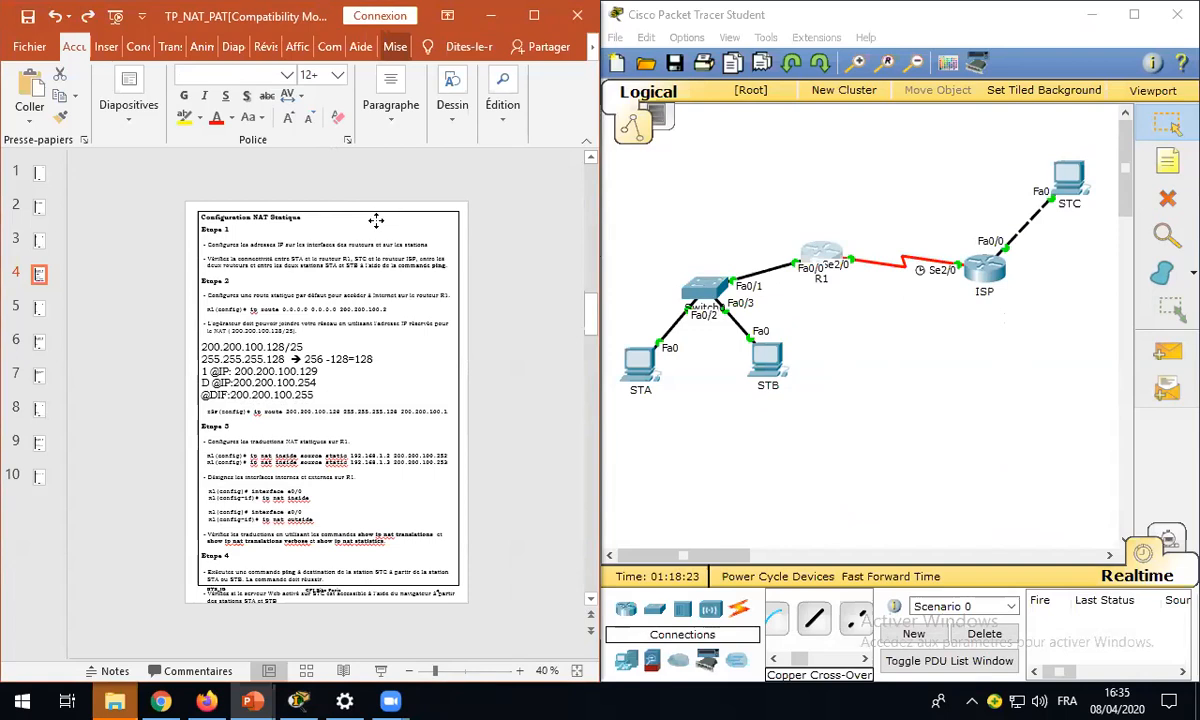
left_click(375, 220)
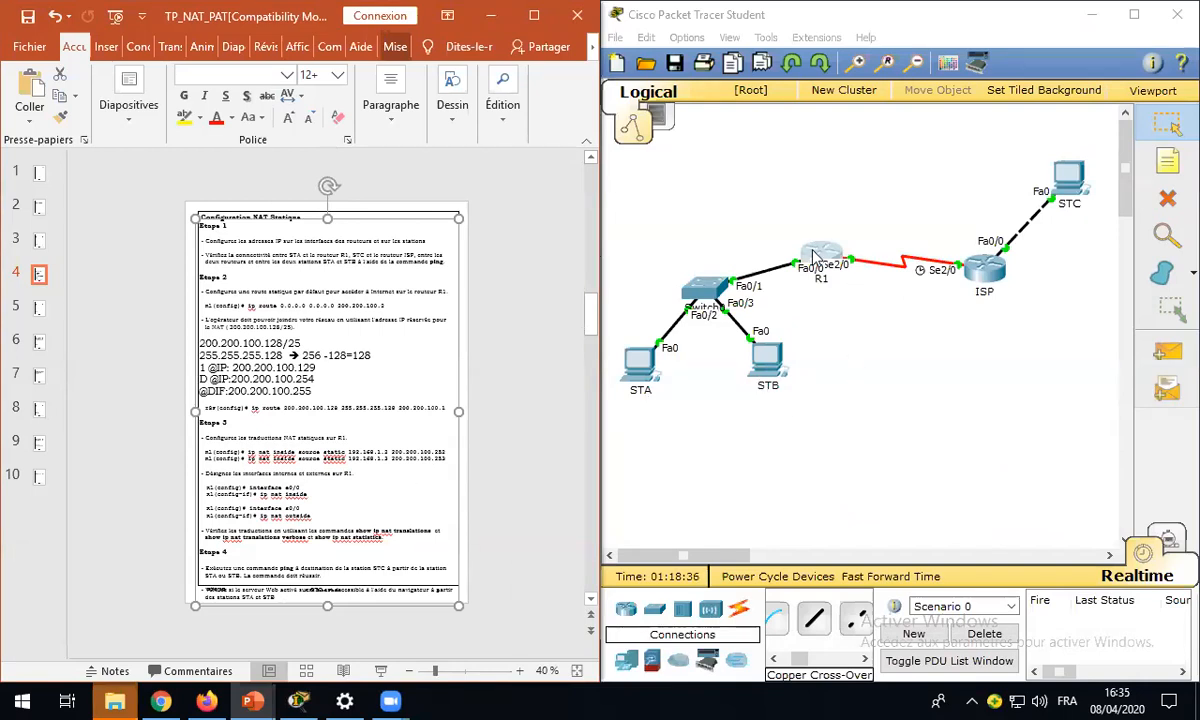
- In Cisco Packet Tracer, ping STC at 200.200.50.2 from STA's command prompt, checking the address on slide 3 of the lab presentation, and close STA
left_click(838, 390)
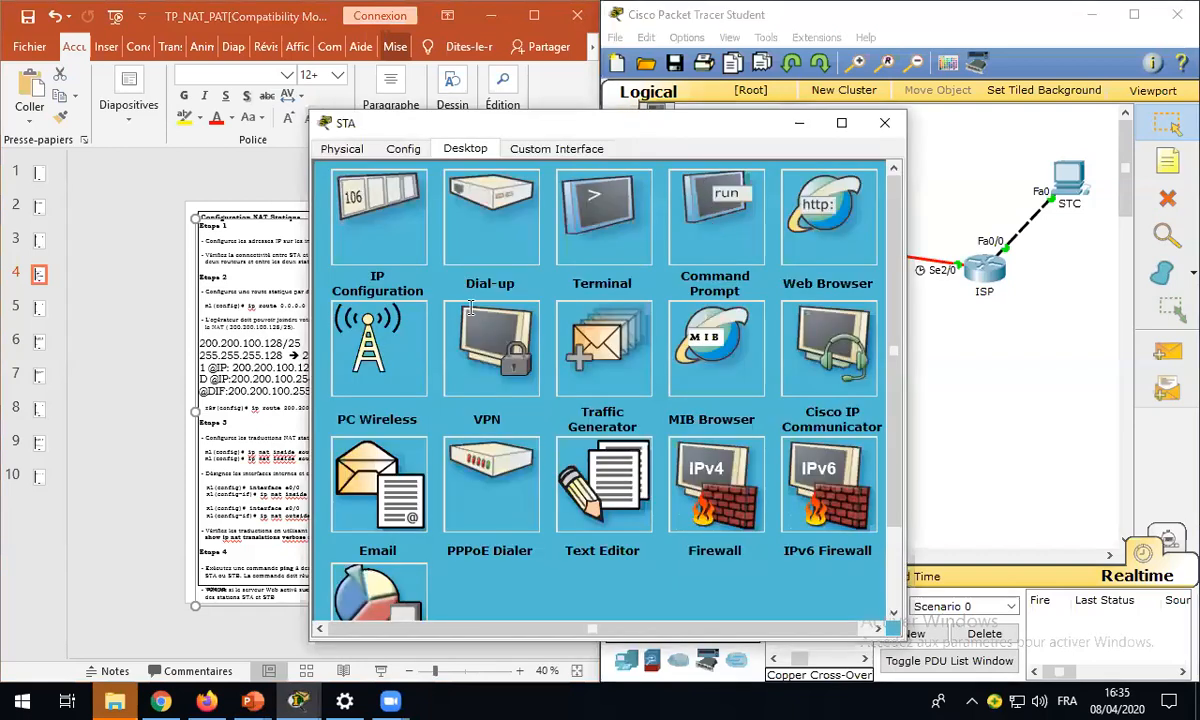
type("PING ")
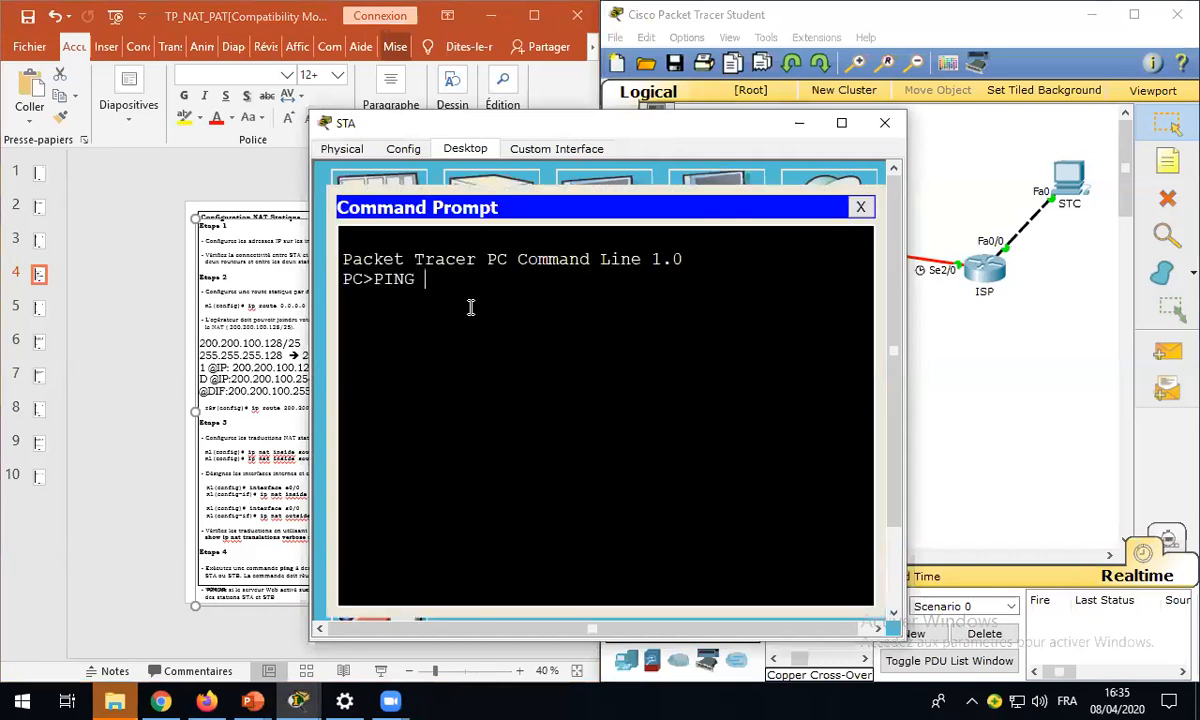
type("200.")
left_click(40, 245)
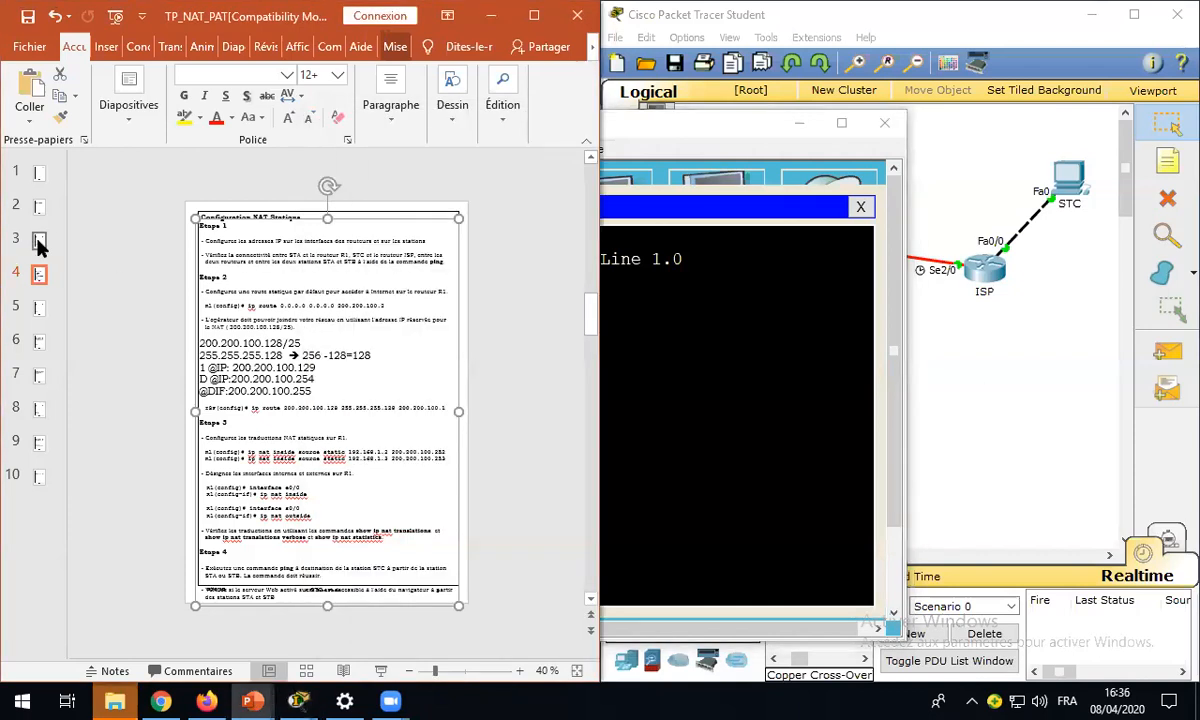
left_click(38, 241)
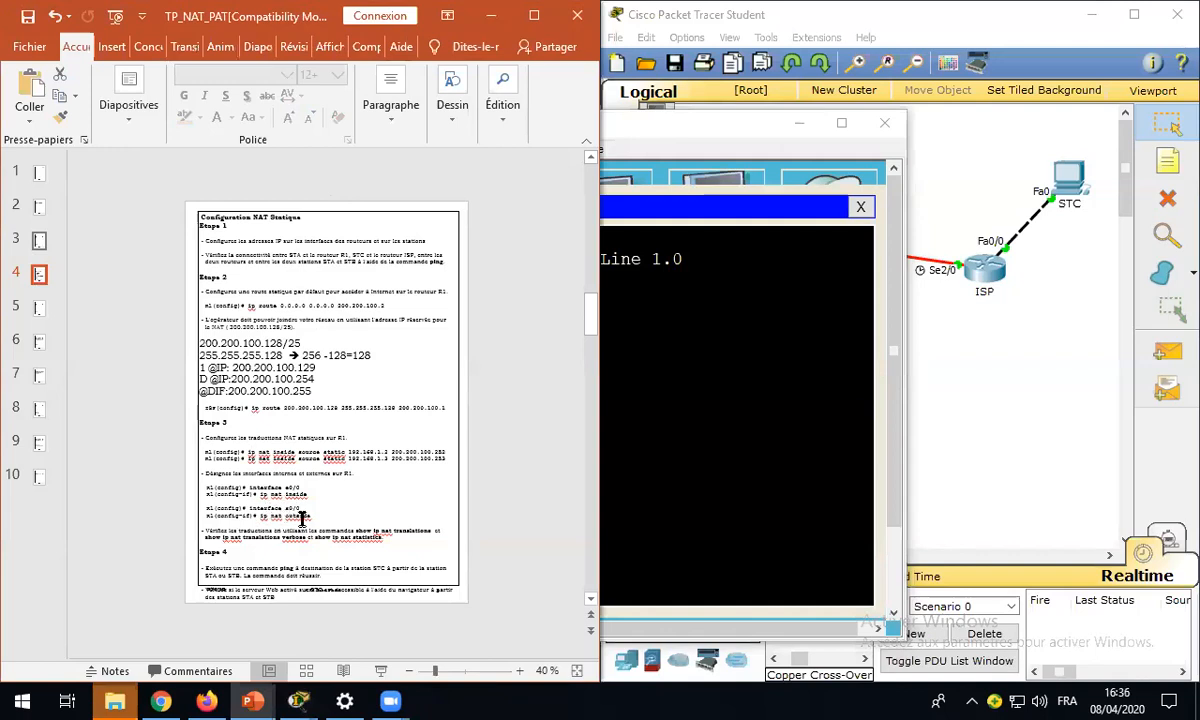
scroll(300, 512, "up", 1)
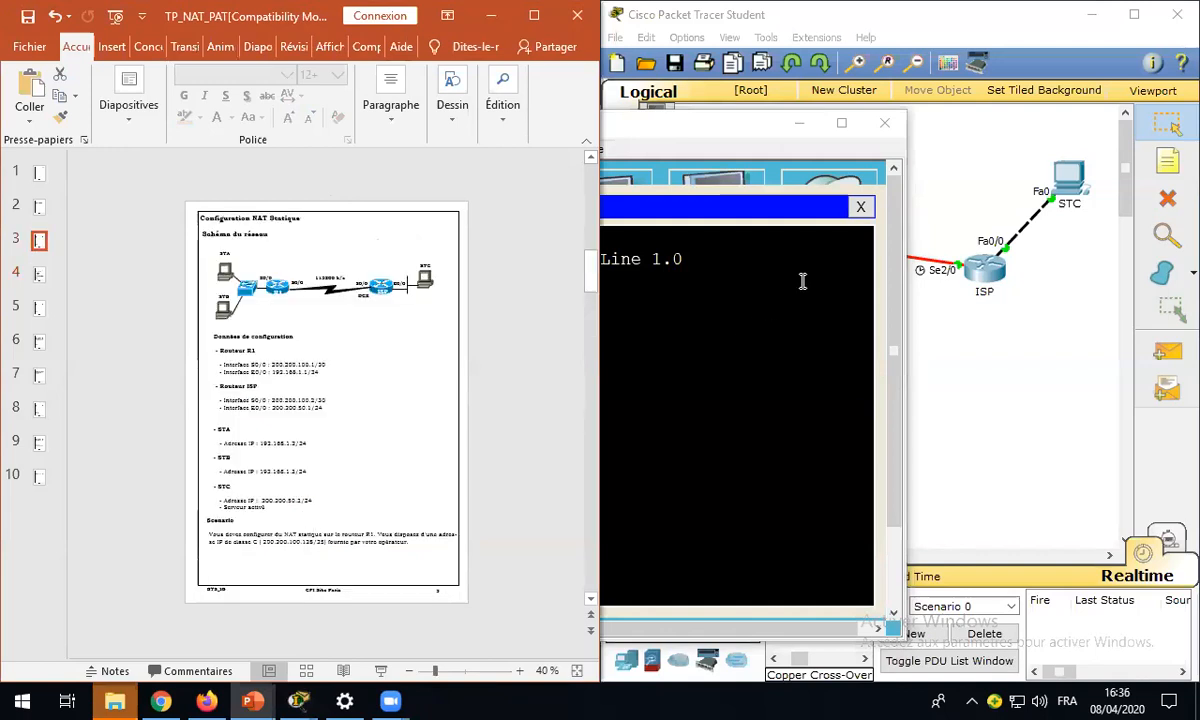
left_click(670, 122)
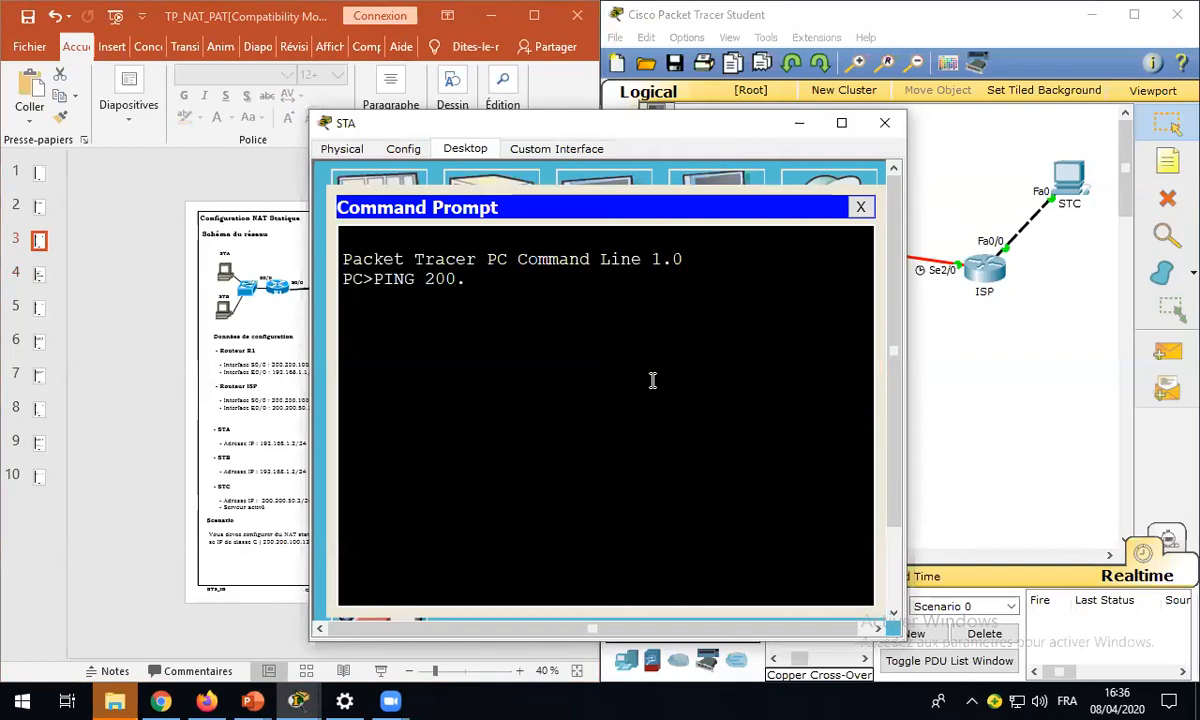
type("200.50.2")
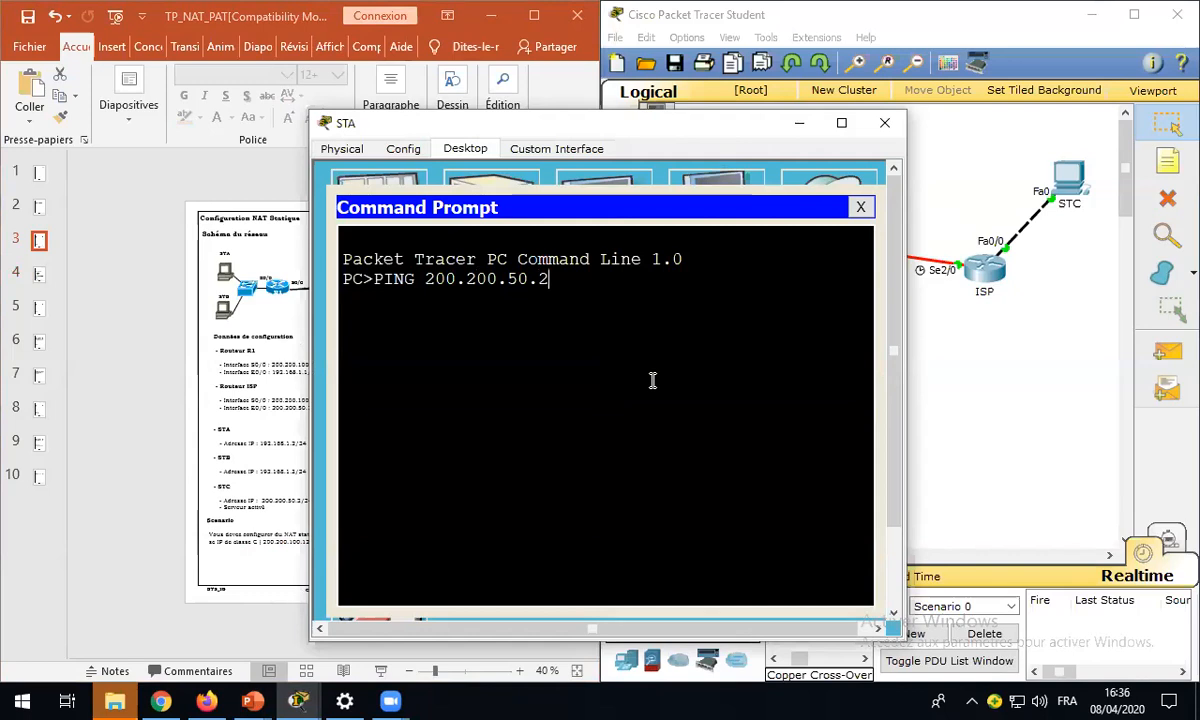
key("Return")
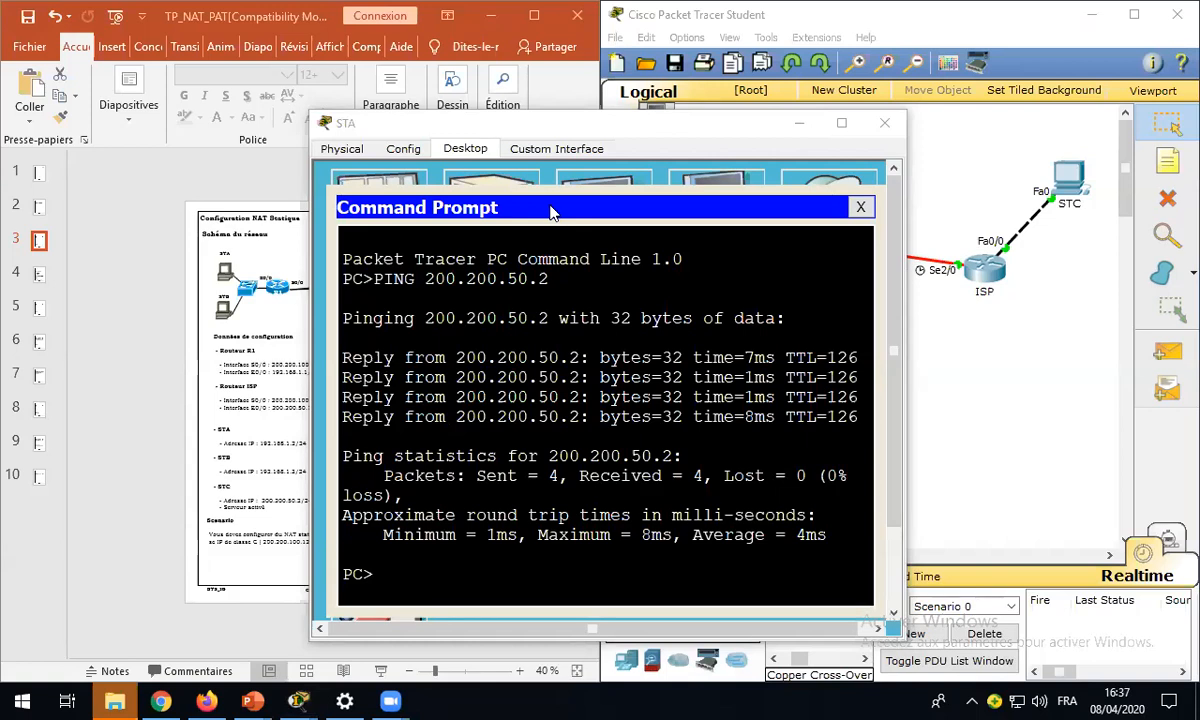
left_click(520, 205)
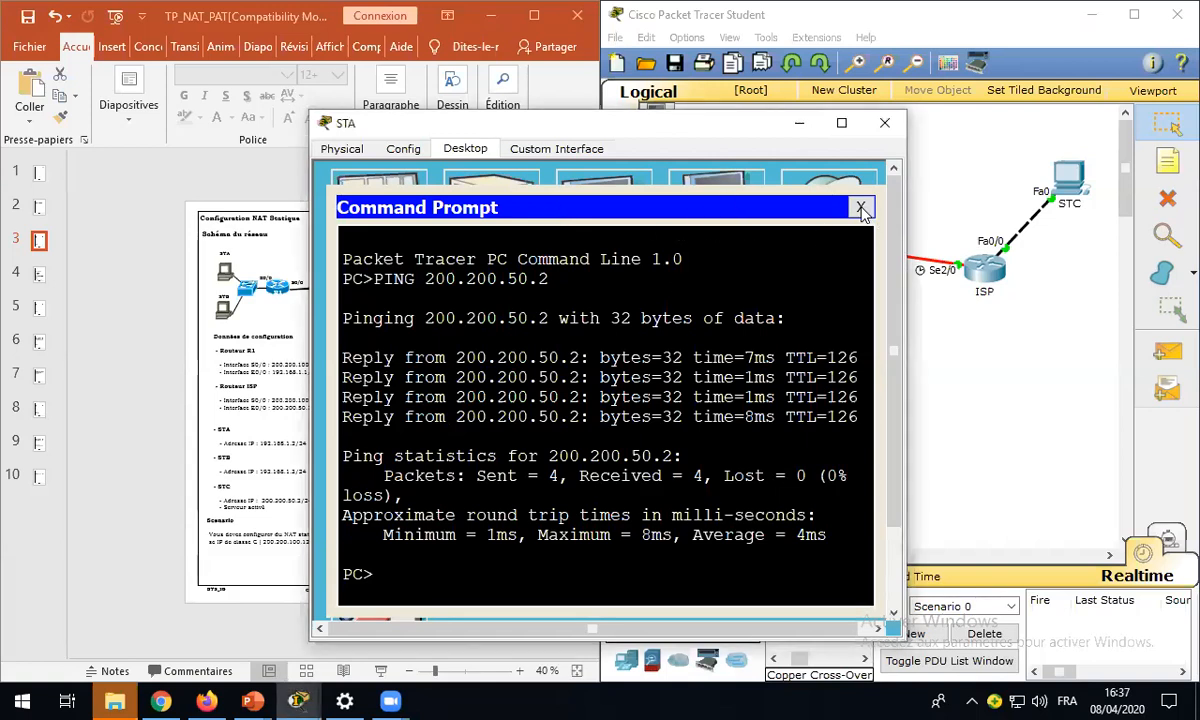
left_click(861, 208)
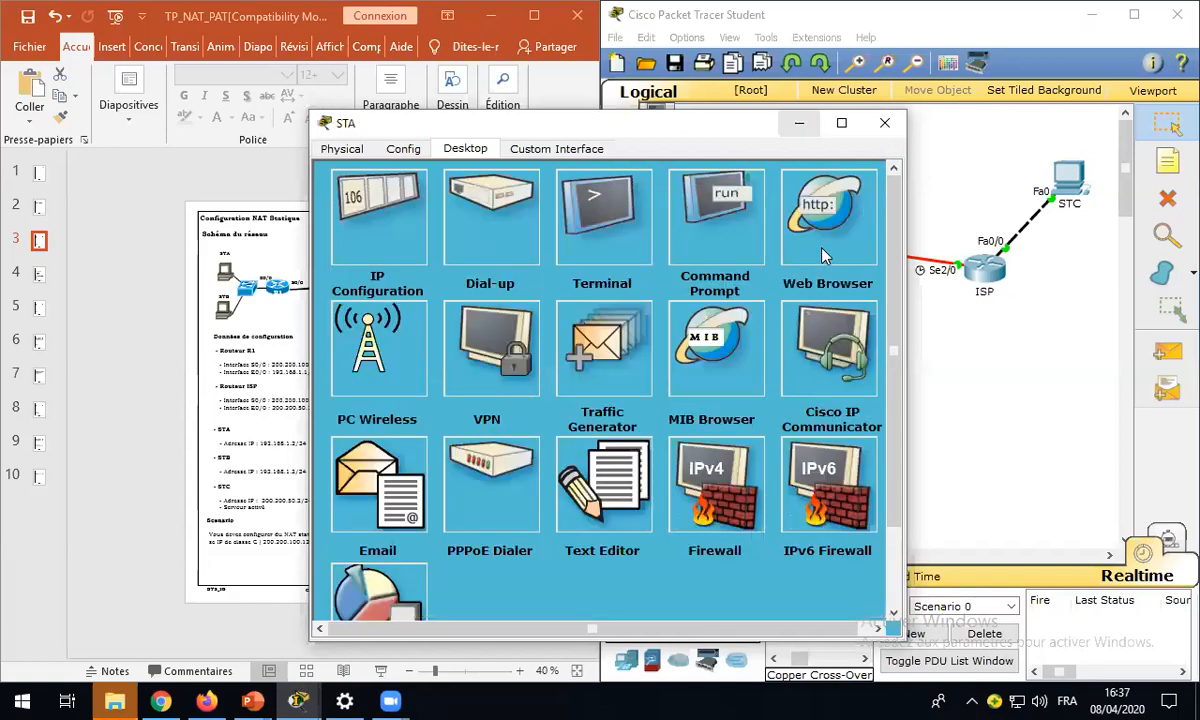
left_click(884, 122)
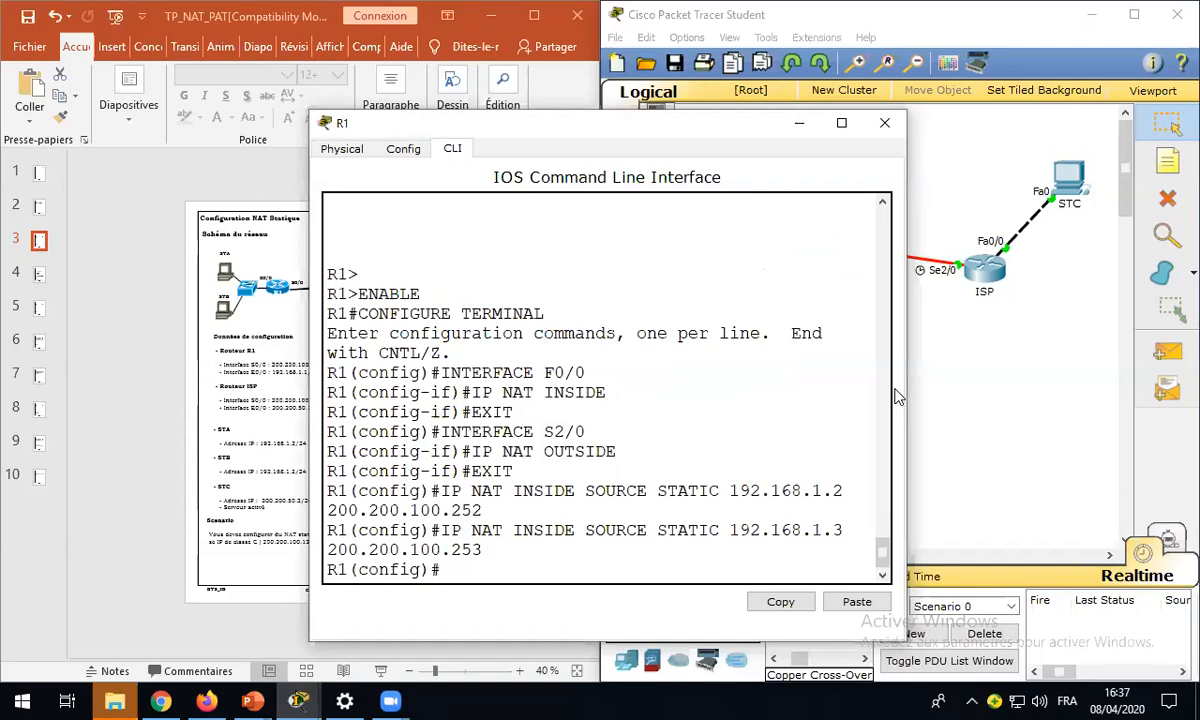
- Run DO SHOW IP NAT TRANSLATIONS in router R1's command line and maximize its window to read the table
type("DO SHO")
type("W IP N")
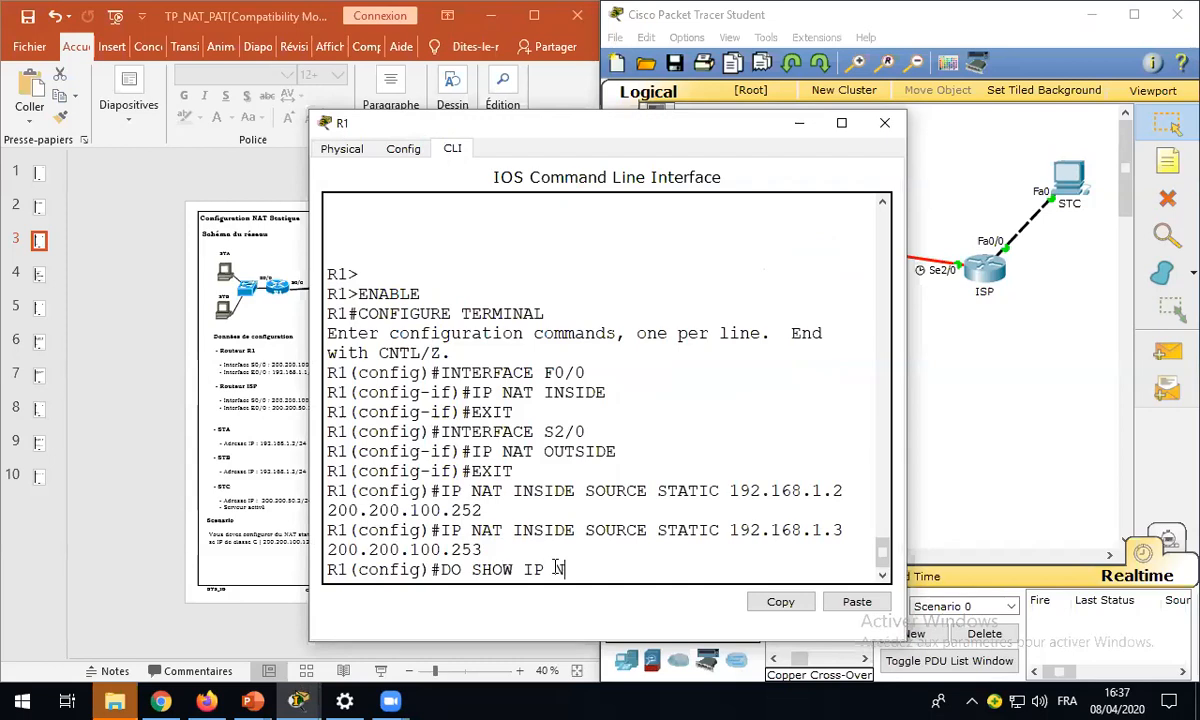
type("AT TRANSLATIONS")
key("Return")
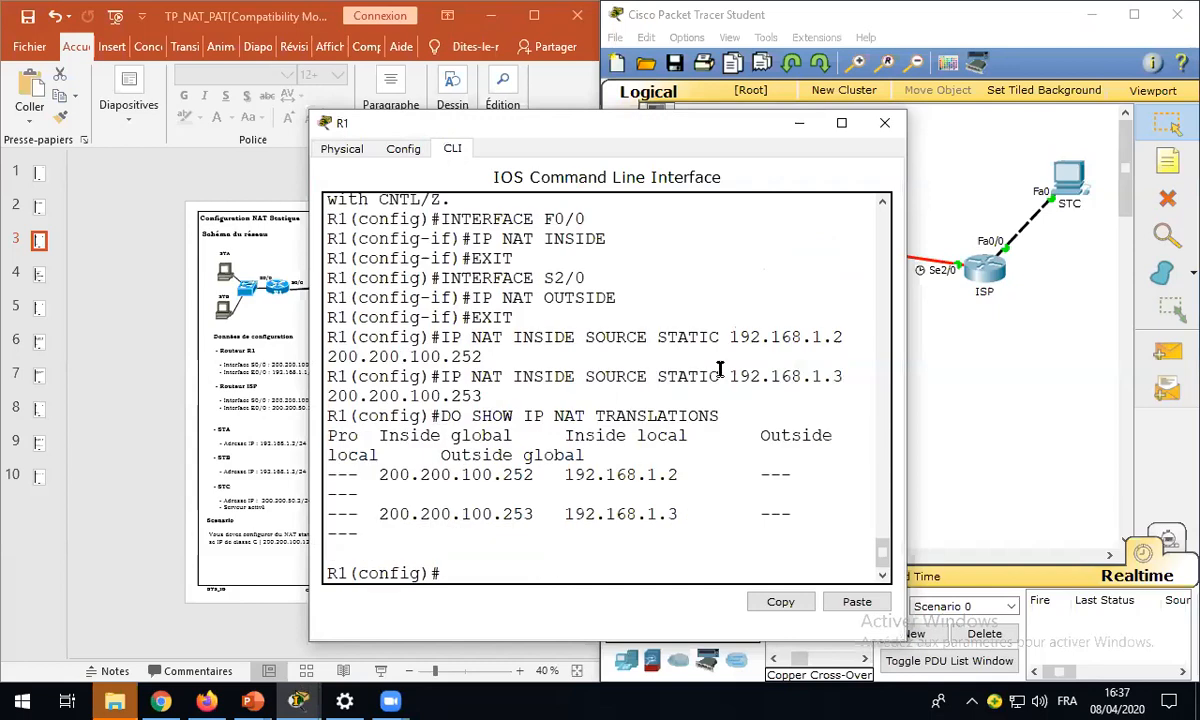
left_click(841, 122)
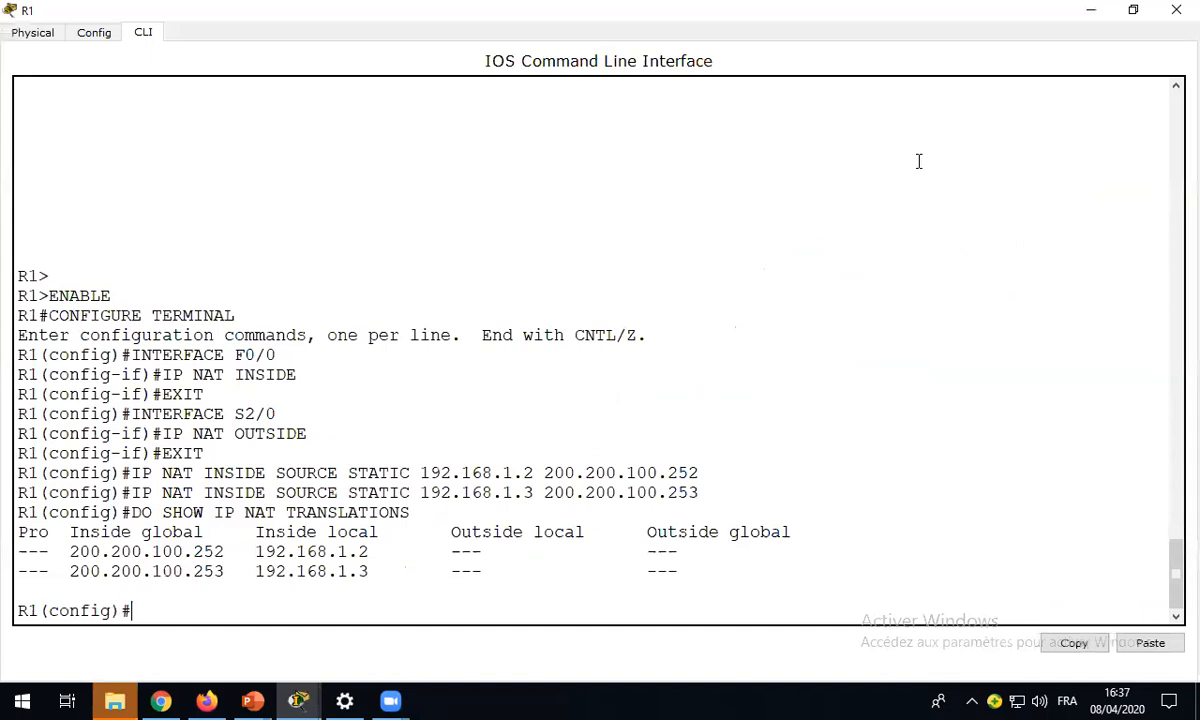
- Minimize the R1 window and send a simple PDU from STA to STC
left_click(1095, 14)
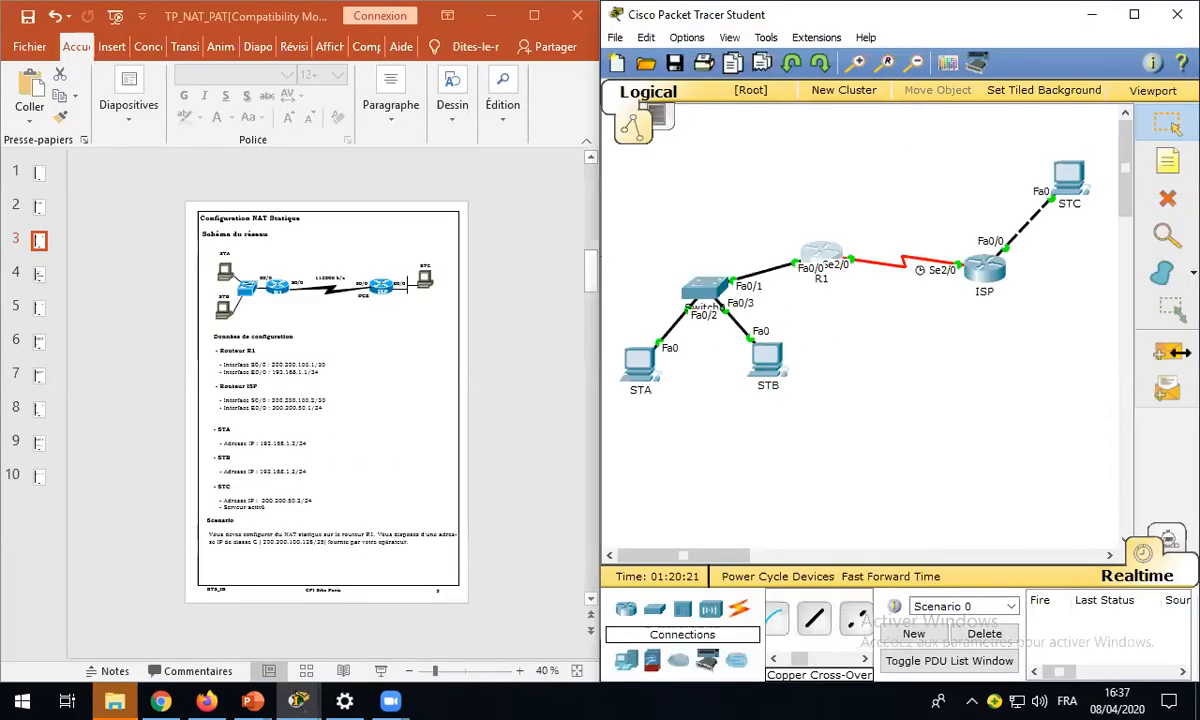
left_click(1168, 354)
left_click(640, 360)
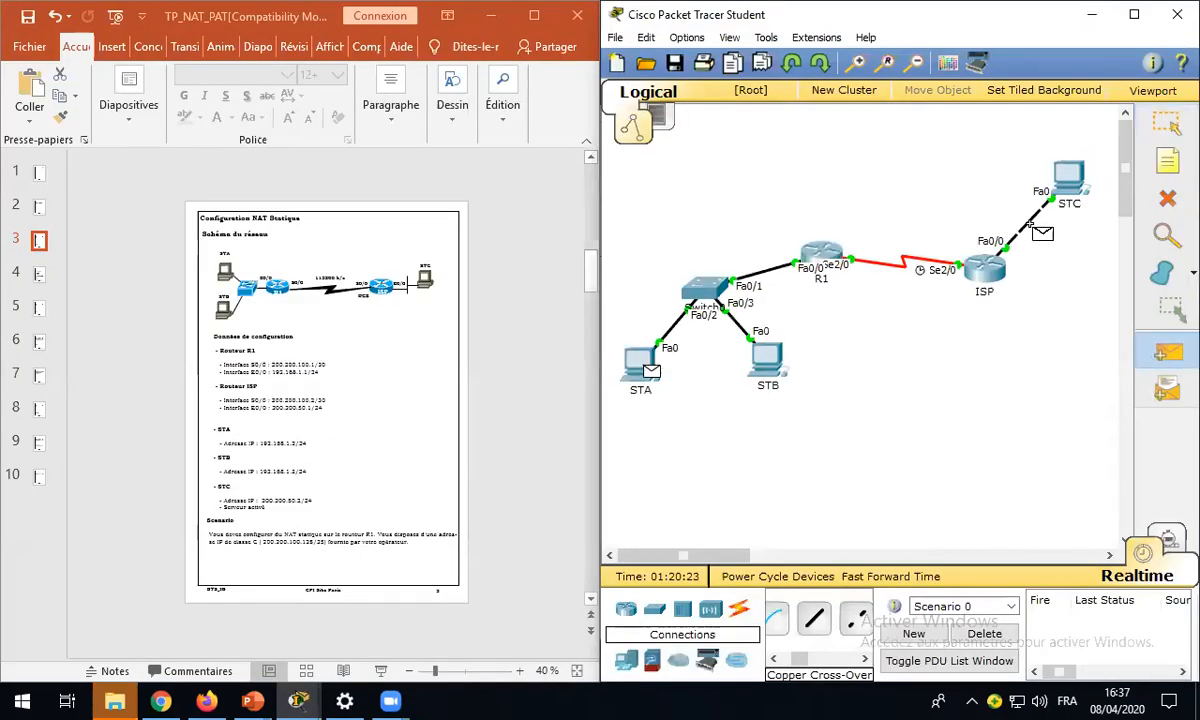
left_click(1068, 178)
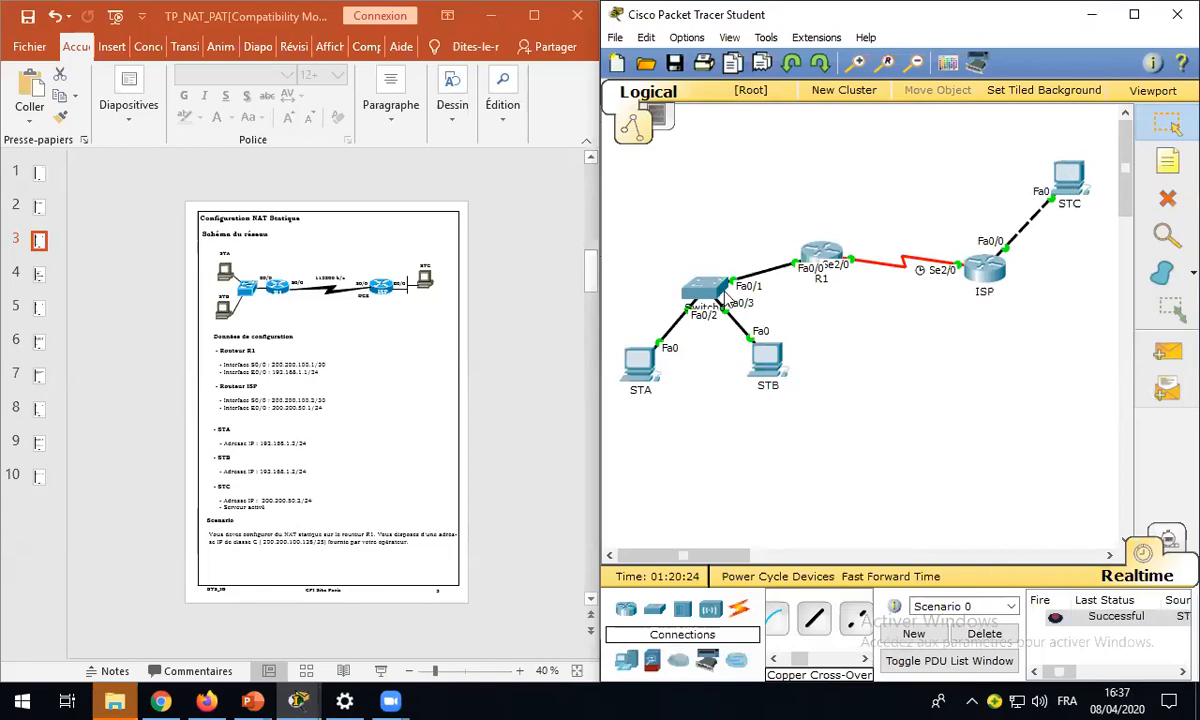
- Rerun DO SHOW IP NAT TRANSLATIONS on R1 and examine the ICMP entry's protocol, inside global, inside local and outside local addresses
left_click(820, 261)
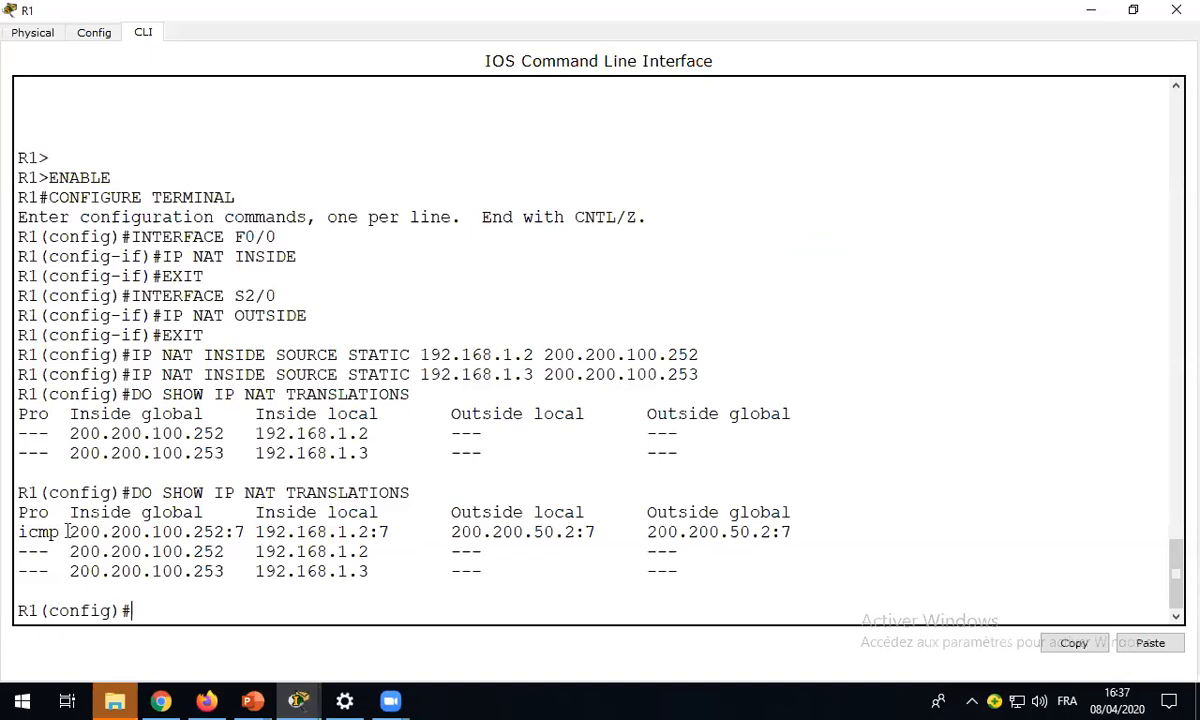
left_click_drag(68, 532, 243, 535)
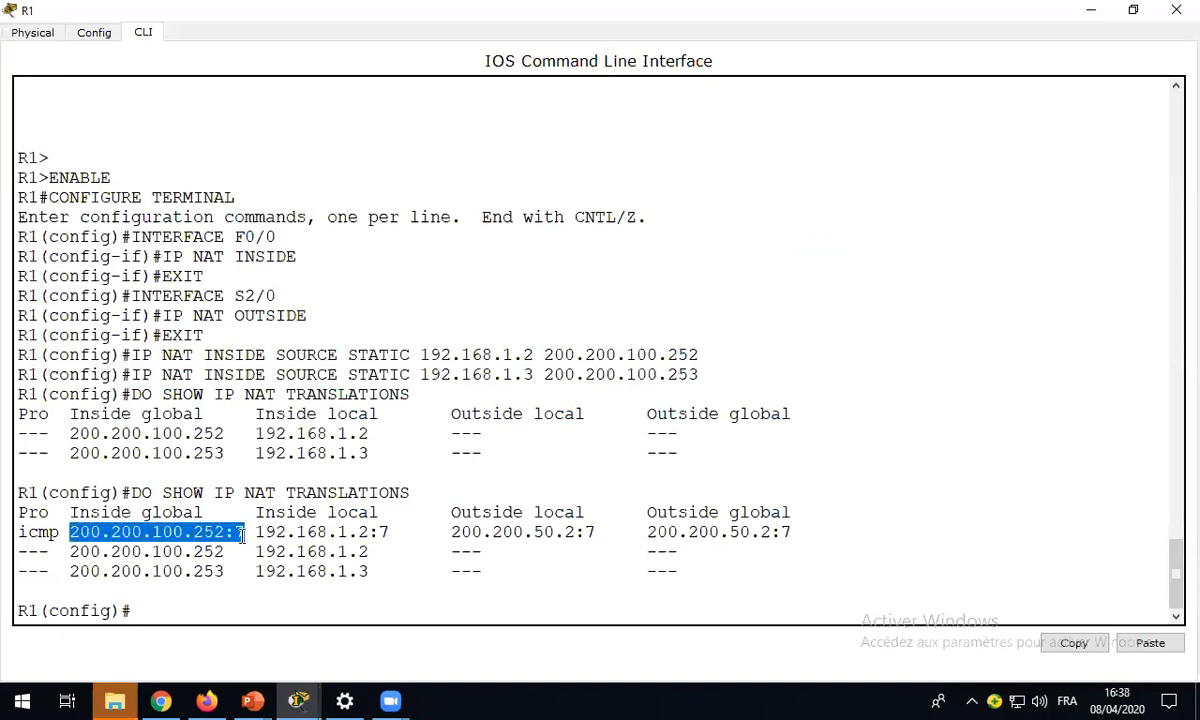
left_click_drag(20, 532, 60, 532)
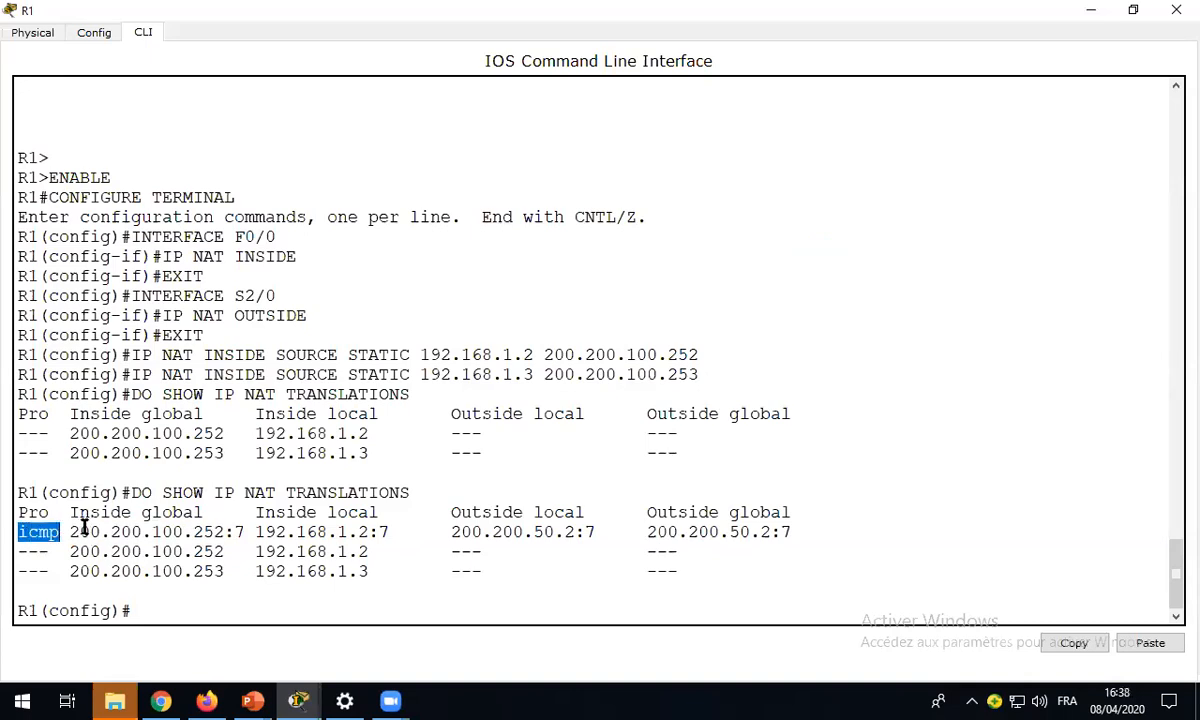
left_click(109, 532)
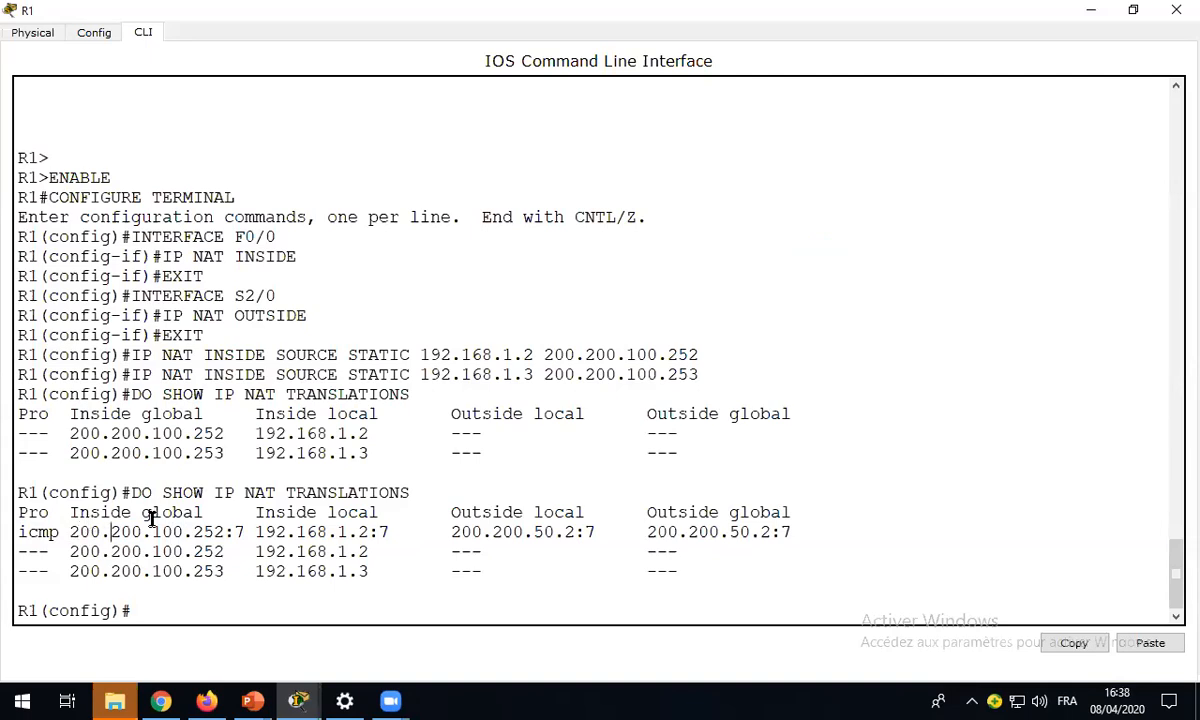
left_click_drag(70, 532, 222, 532)
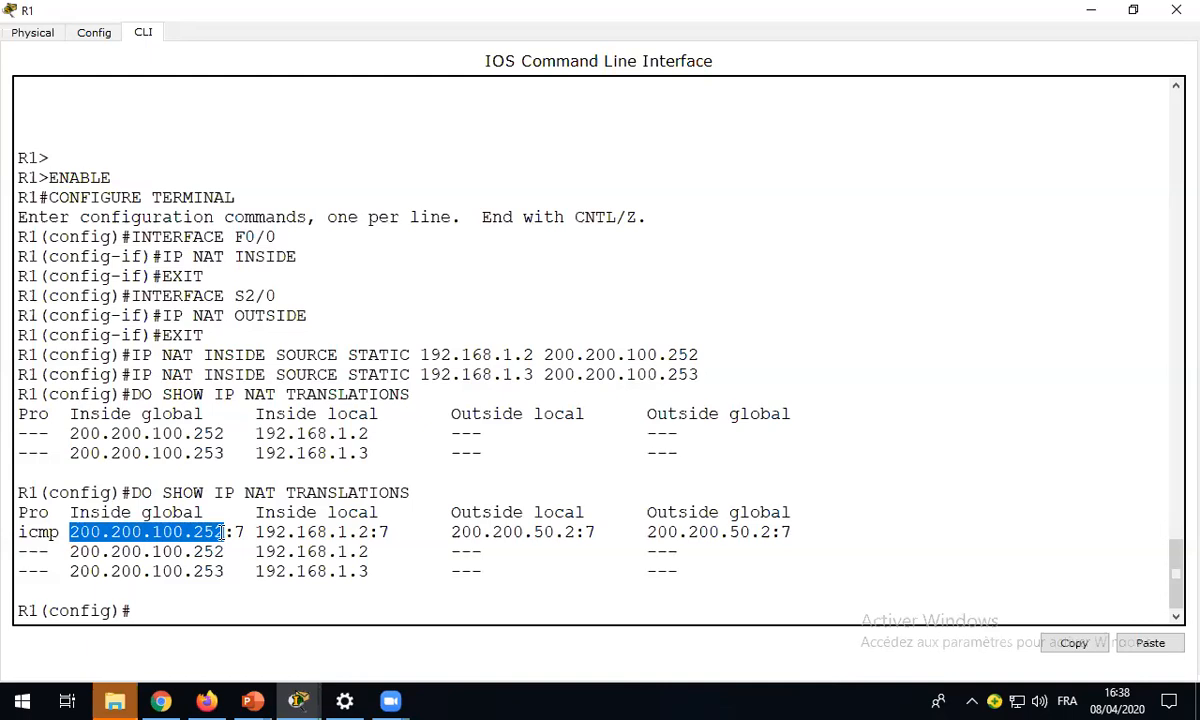
left_click_drag(222, 532, 372, 532)
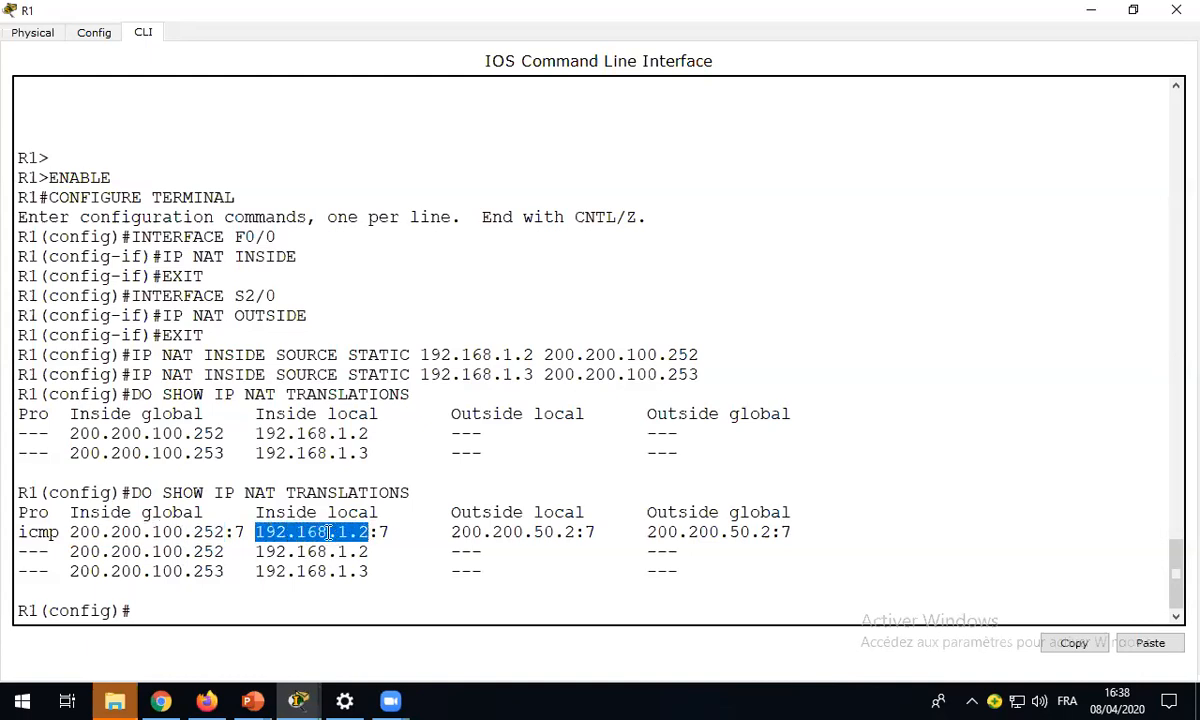
left_click_drag(365, 532, 257, 533)
left_click(455, 529)
left_click_drag(493, 530, 577, 532)
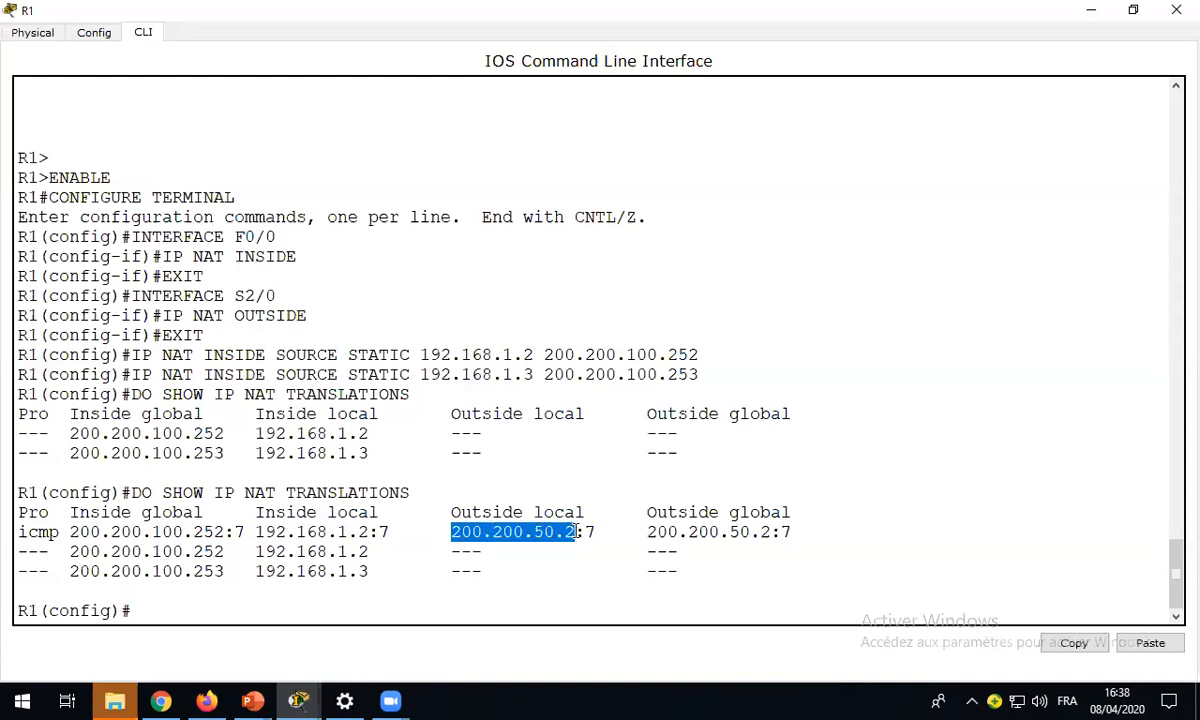
- Compare the ICMP entry's inside global and inside local addresses with its outside local and outside global addresses
left_click_drag(70, 532, 223, 532)
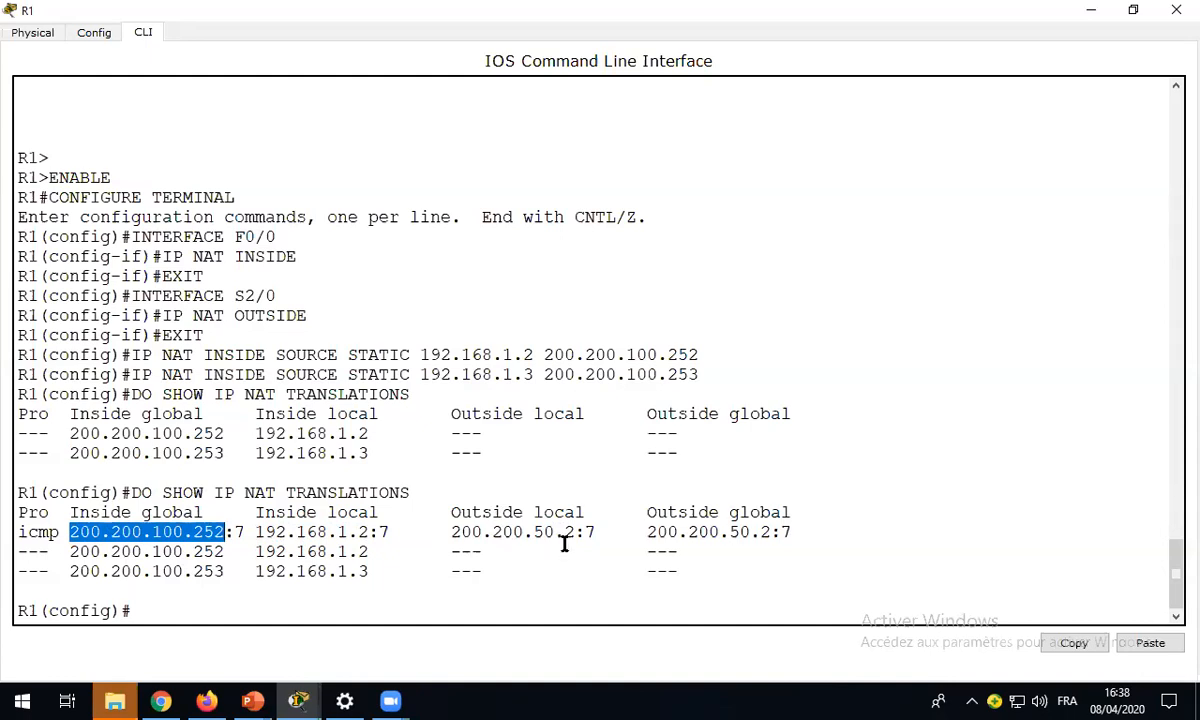
left_click_drag(450, 532, 572, 532)
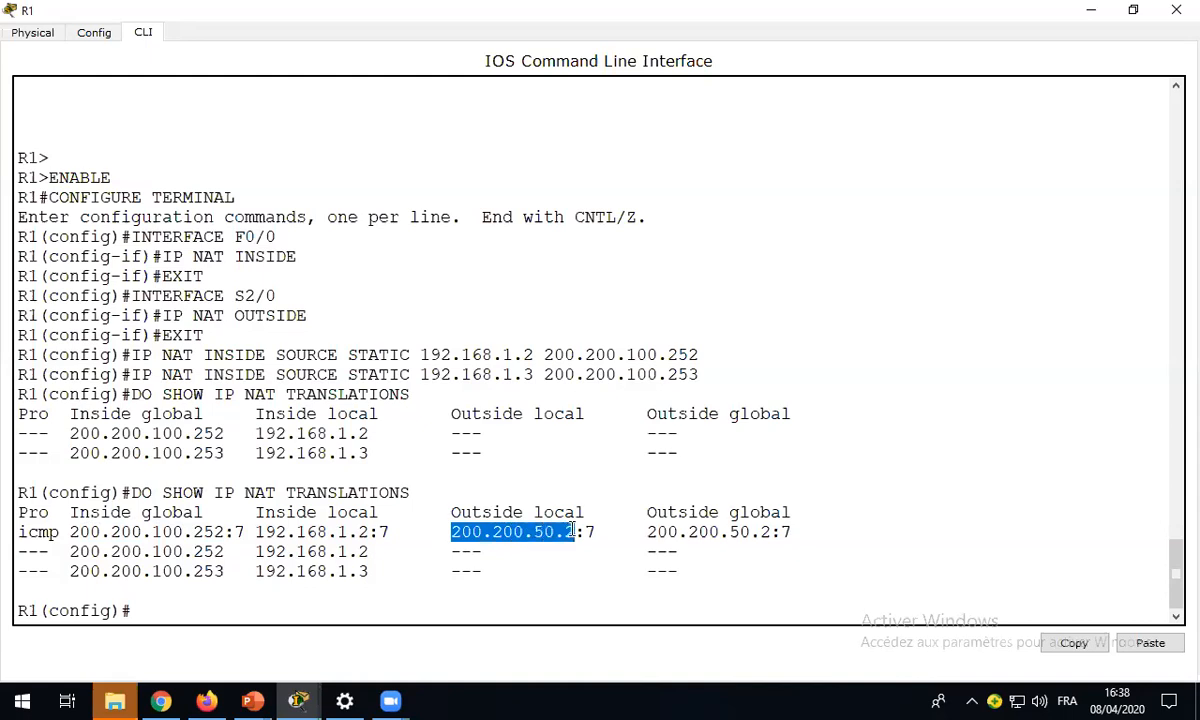
left_click_drag(647, 532, 768, 532)
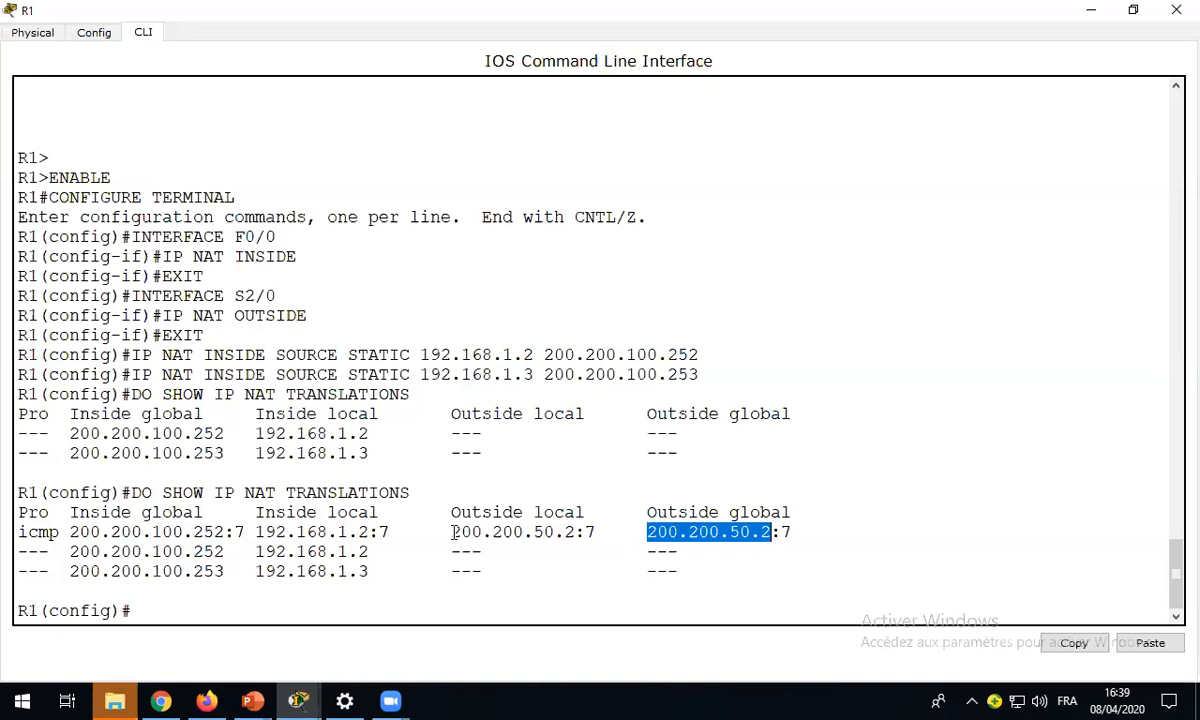
left_click_drag(452, 532, 760, 533)
left_click_drag(256, 532, 347, 532)
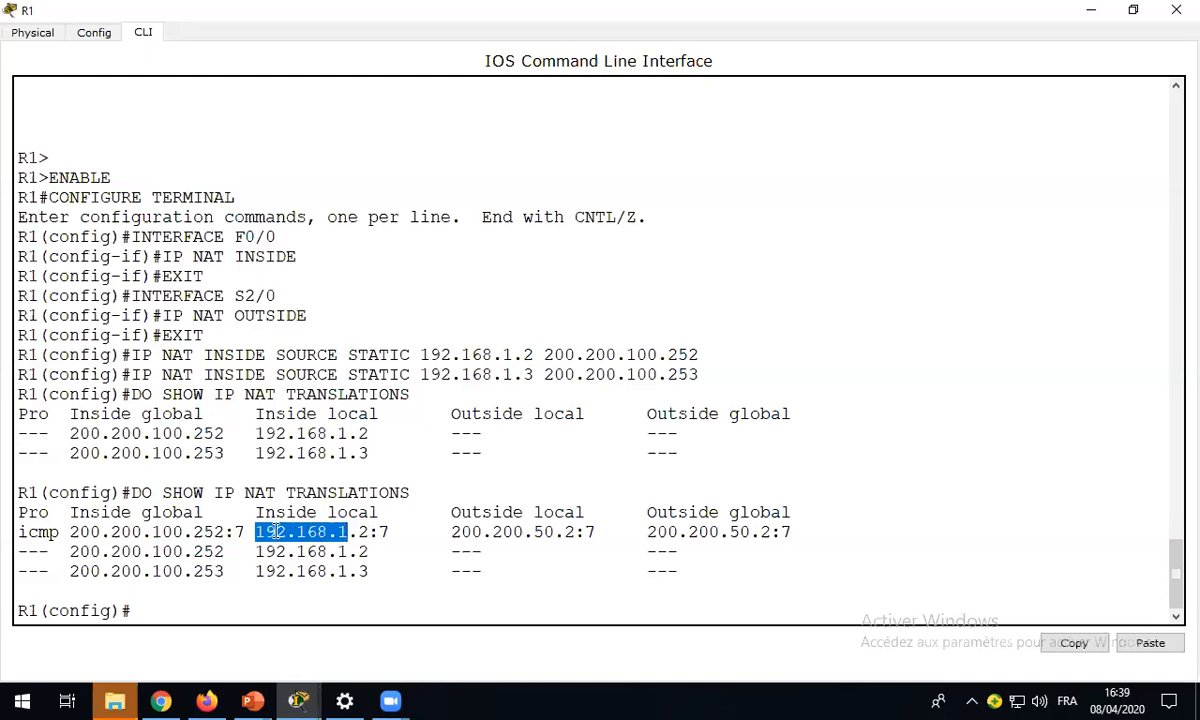
left_click(370, 532)
left_click_drag(257, 532, 371, 532)
left_click_drag(453, 532, 523, 532)
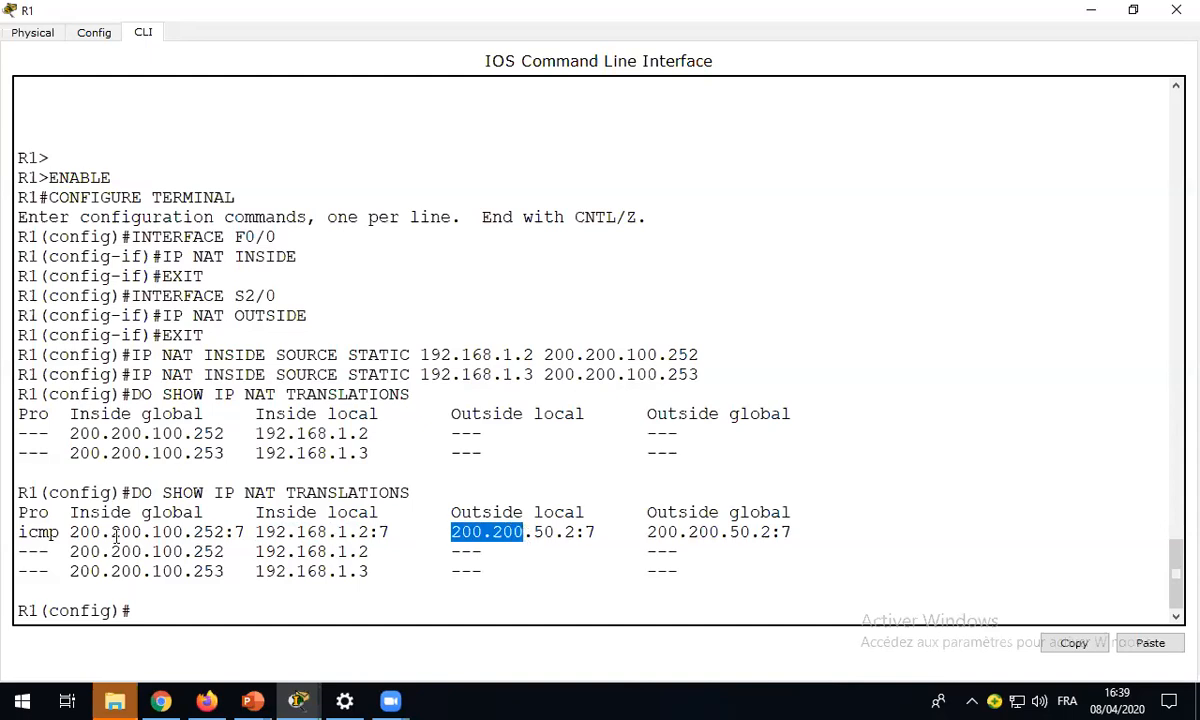
left_click_drag(72, 532, 217, 532)
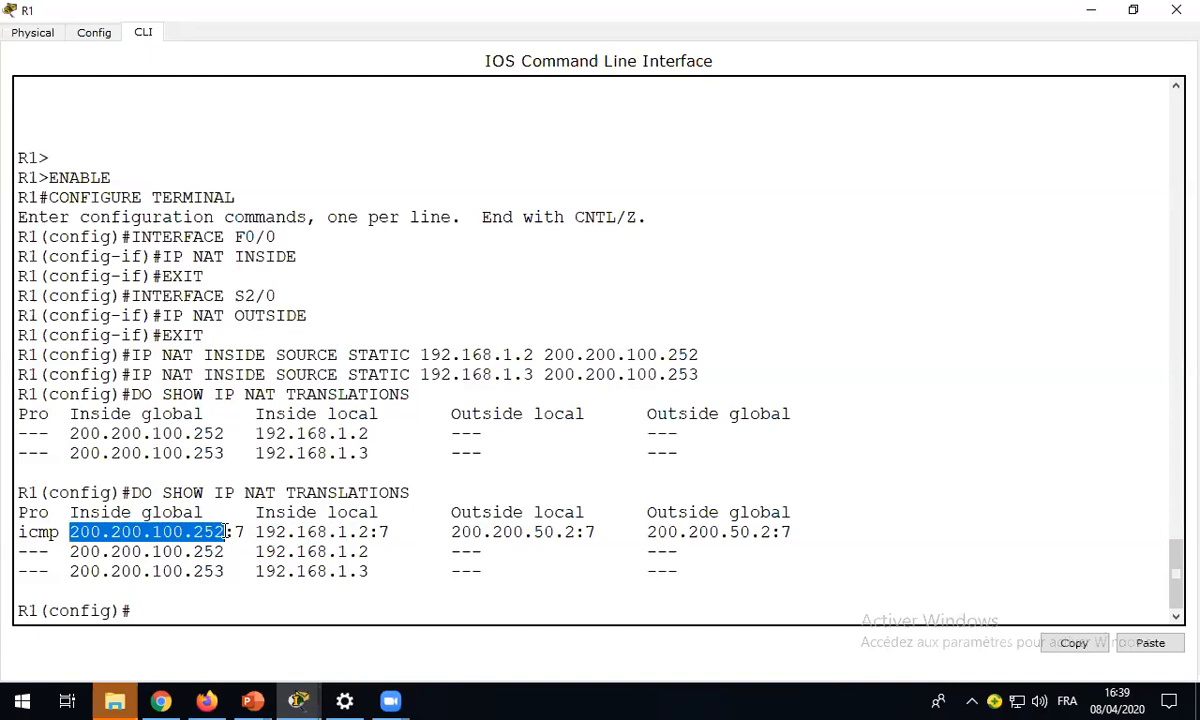
left_click(463, 532)
left_click_drag(463, 532, 772, 533)
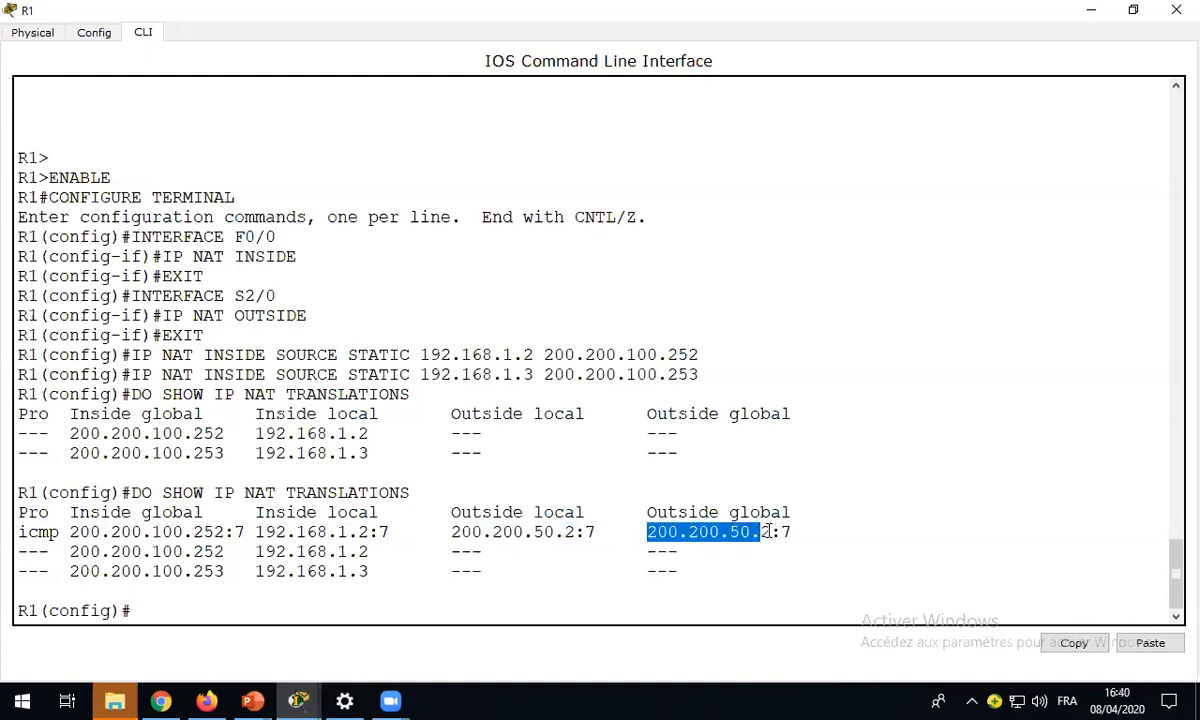